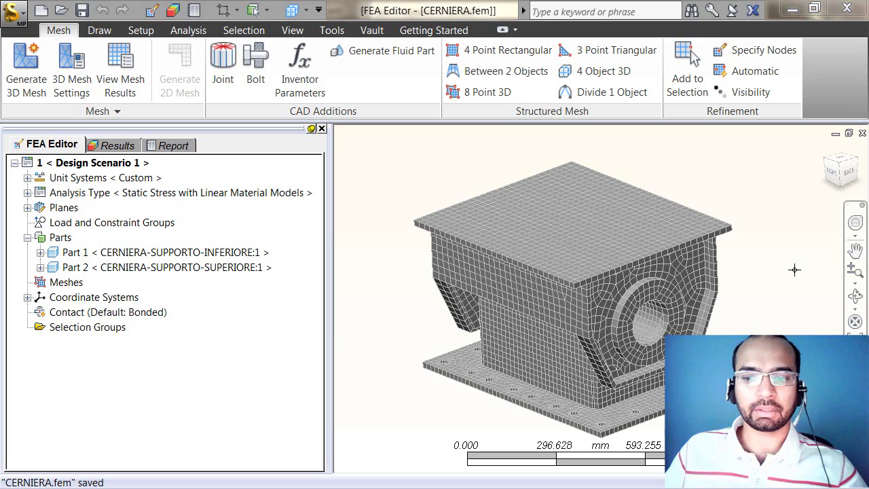
# - Examine the meshed hinge assembly from several angles, focusing on the pin hole through the lower and upper supports
pyautogui.moveTo(722, 272)
pyautogui.keyDown('shift'); pyautogui.mouseDown(button='middle')
pyautogui.moveTo(738, 295)
pyautogui.moveTo(739, 260)
pyautogui.moveTo(714, 261)
pyautogui.moveTo(693, 305)
pyautogui.moveTo(745, 338)
pyautogui.moveTo(751, 332)
pyautogui.moveTo(710, 332)
pyautogui.moveTo(683, 321)
pyautogui.moveTo(699, 334)
pyautogui.mouseUp(button='middle'); pyautogui.keyUp('shift')
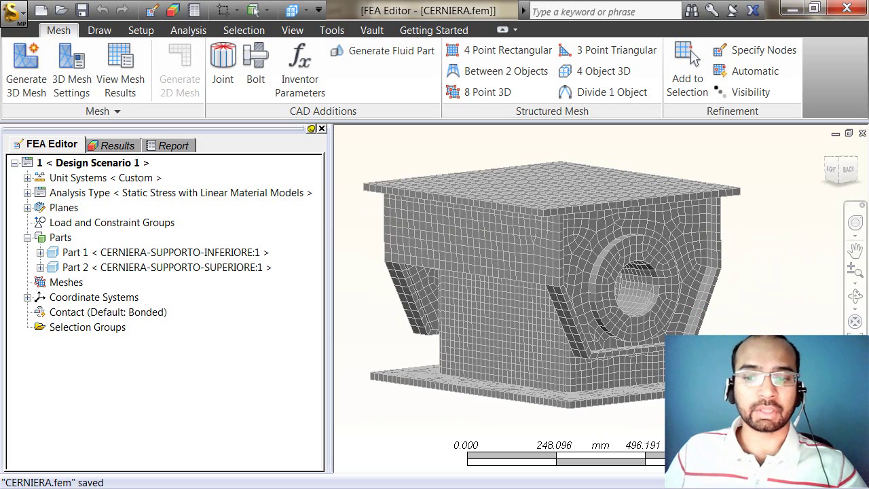
pyautogui.keyDown('shift'); pyautogui.moveTo(660, 380); pyautogui.dragTo(675, 382, button='middle'); pyautogui.keyUp('shift')
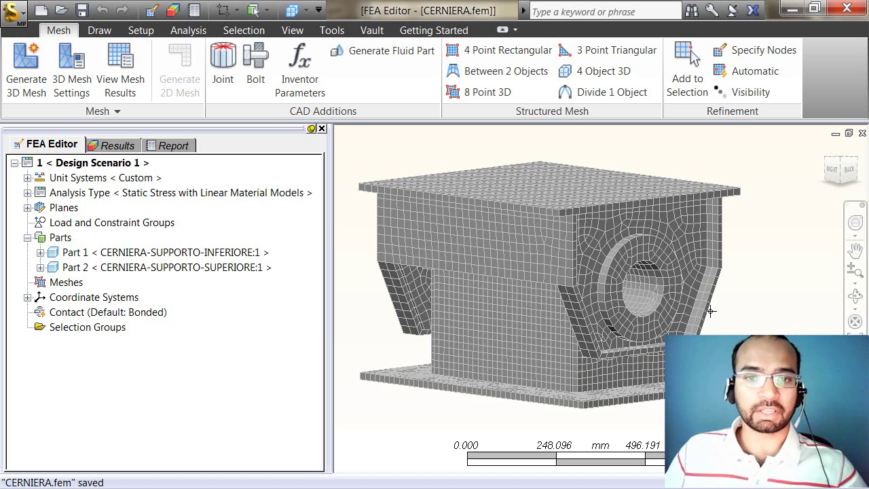
pyautogui.scroll(2, 709, 302)
pyautogui.keyDown('shift'); pyautogui.moveTo(706, 303); pyautogui.dragTo(694, 302, button='middle'); pyautogui.keyUp('shift')
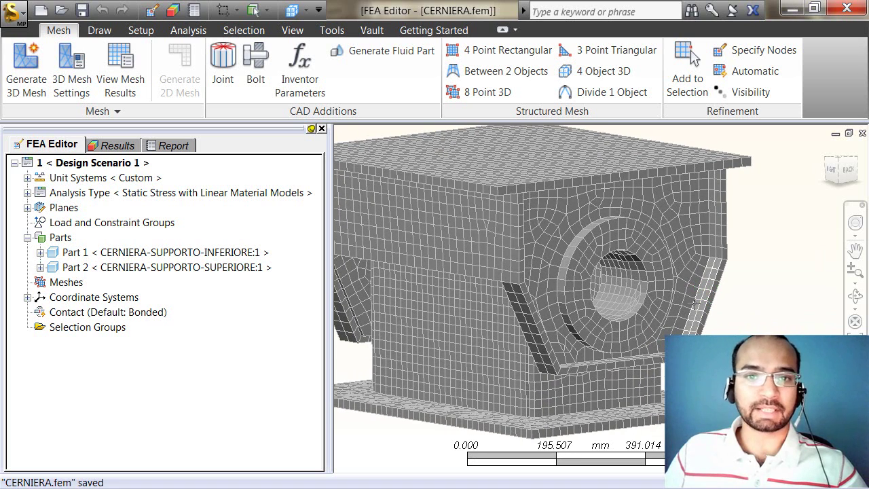
pyautogui.scroll(-2, 695, 302)
pyautogui.moveTo(696, 303)
pyautogui.keyDown('shift'); pyautogui.mouseDown(button='middle')
pyautogui.moveTo(717, 309)
pyautogui.moveTo(679, 307)
pyautogui.moveTo(744, 296)
pyautogui.mouseUp(button='middle'); pyautogui.keyUp('shift')
pyautogui.scroll(3, 727, 297)
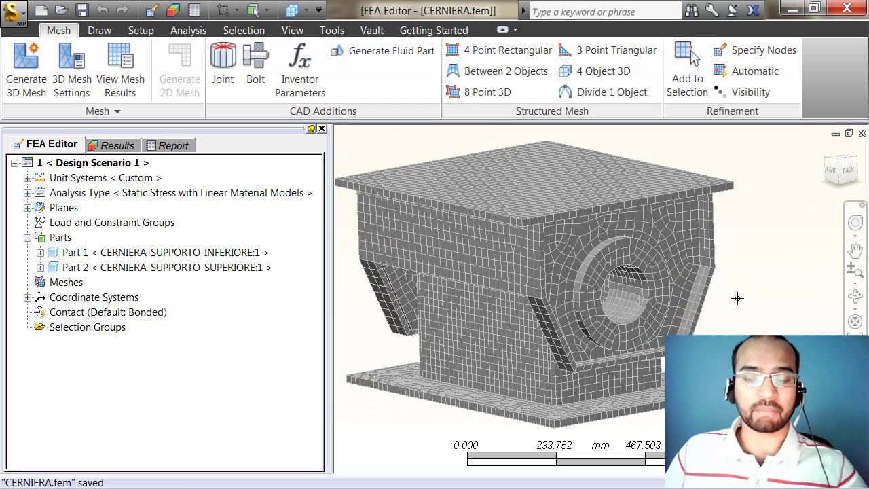
pyautogui.keyDown('shift'); pyautogui.moveTo(737, 298); pyautogui.dragTo(742, 289, button='middle'); pyautogui.keyUp('shift')
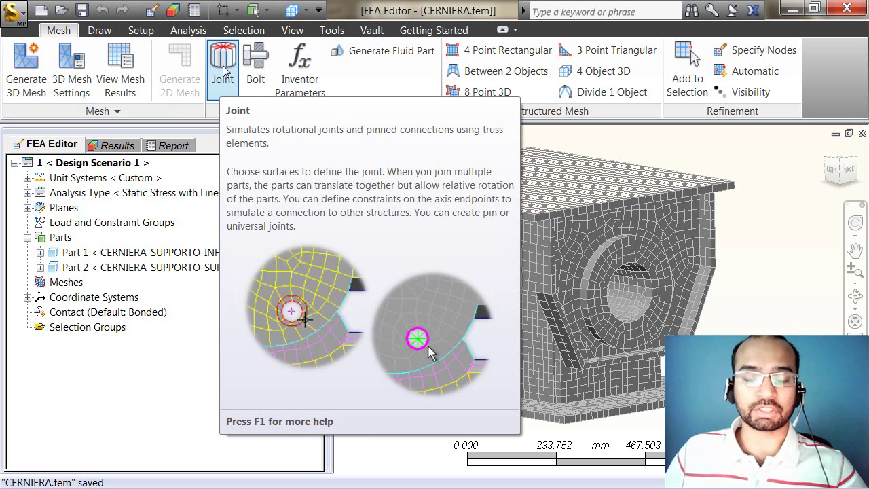
# - Set the selection shape to Circle Select for picking around the hinge's pin hole
pyautogui.click(848, 170)
pyautogui.click(848, 170)
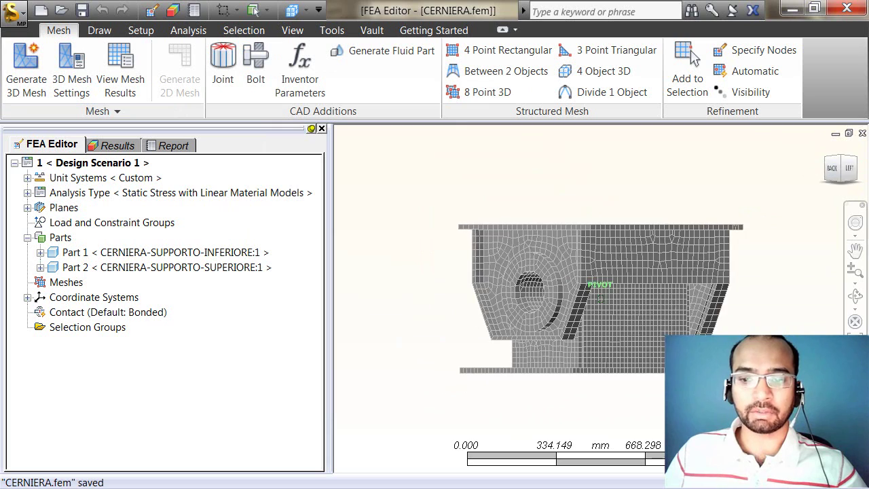
pyautogui.moveTo(848, 169)
pyautogui.mouseDown()
pyautogui.moveTo(781, 178)
pyautogui.moveTo(857, 175)
pyautogui.mouseUp()
pyautogui.click(837, 171)
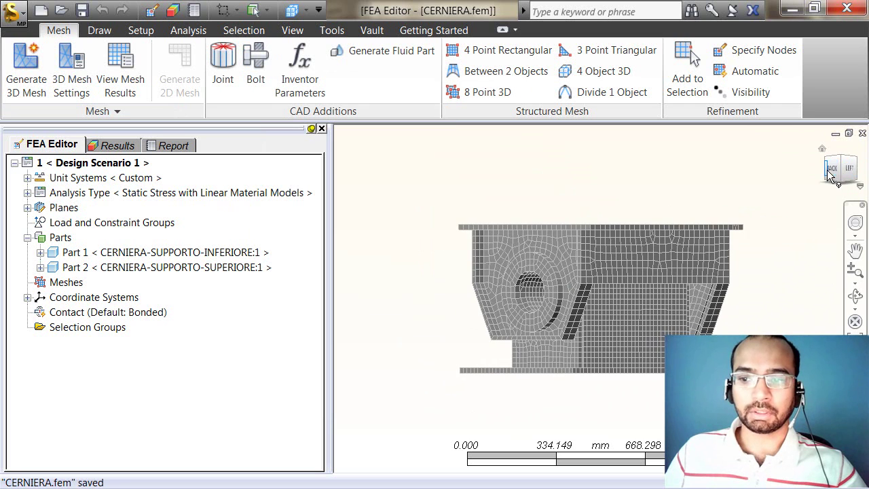
pyautogui.scroll(5, 602, 258)
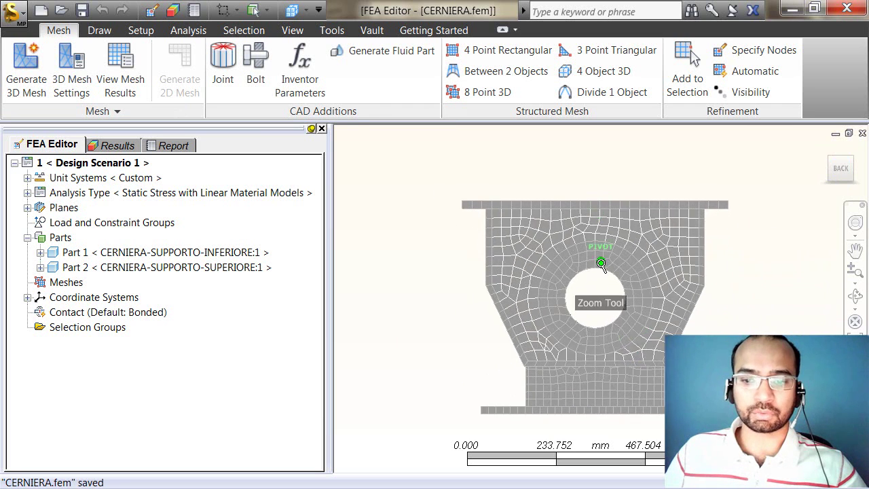
pyautogui.scroll(3, 586, 334)
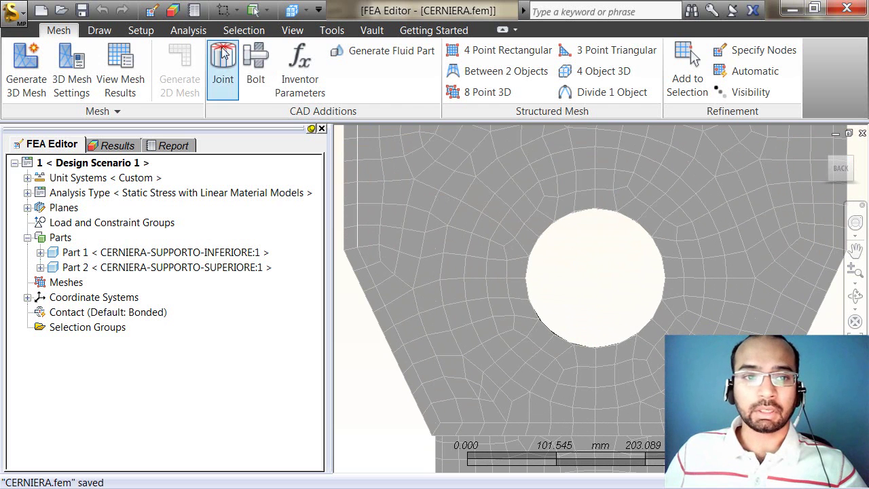
pyautogui.click(225, 16)
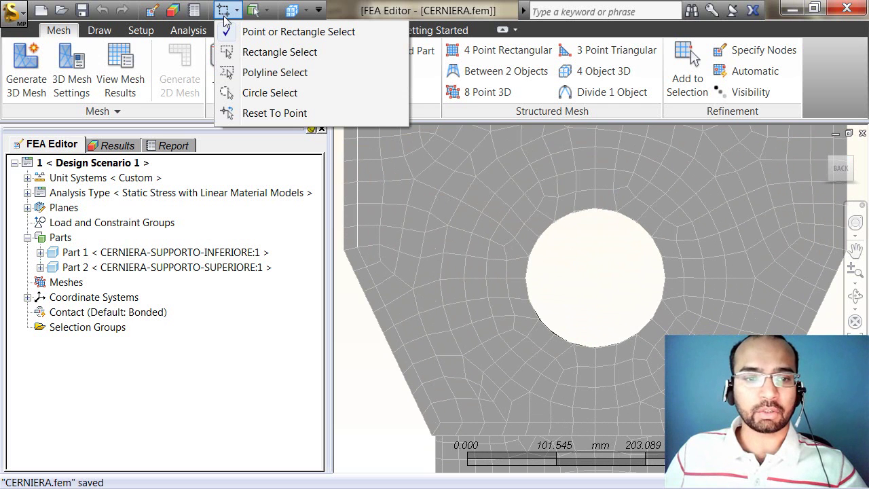
pyautogui.click(236, 95)
# - Select the cylindrical surfaces of the pin hole in both supports by enclosing them in a circle centred on the hole
pyautogui.moveTo(612, 305); pyautogui.dragTo(554, 284, button='middle')
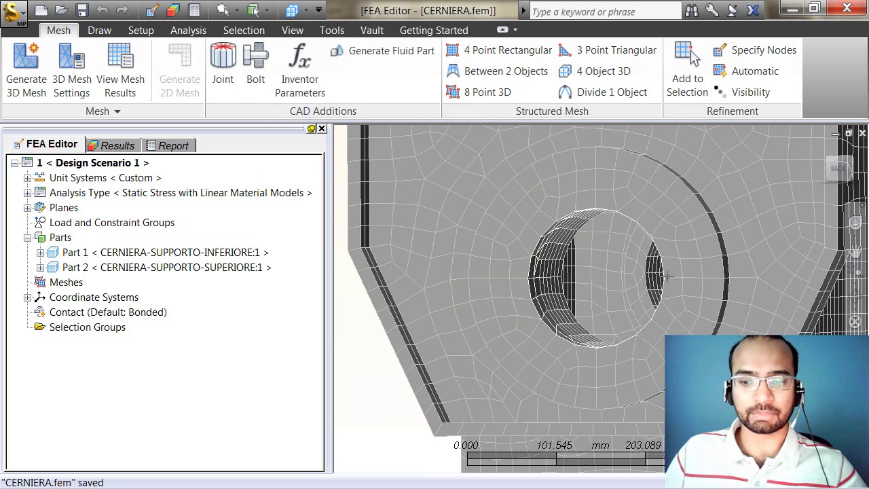
pyautogui.click(837, 174)
pyautogui.scroll(-2, 566, 317)
pyautogui.scroll(5, 646, 291)
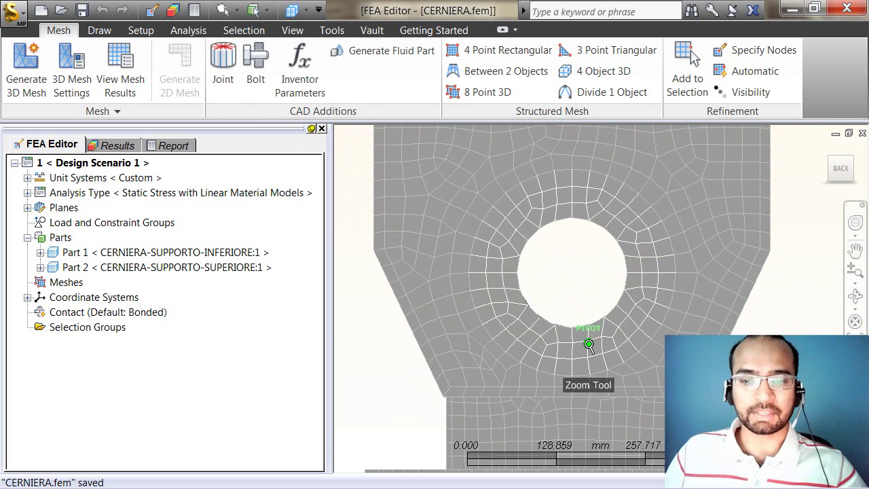
pyautogui.scroll(1, 486, 255)
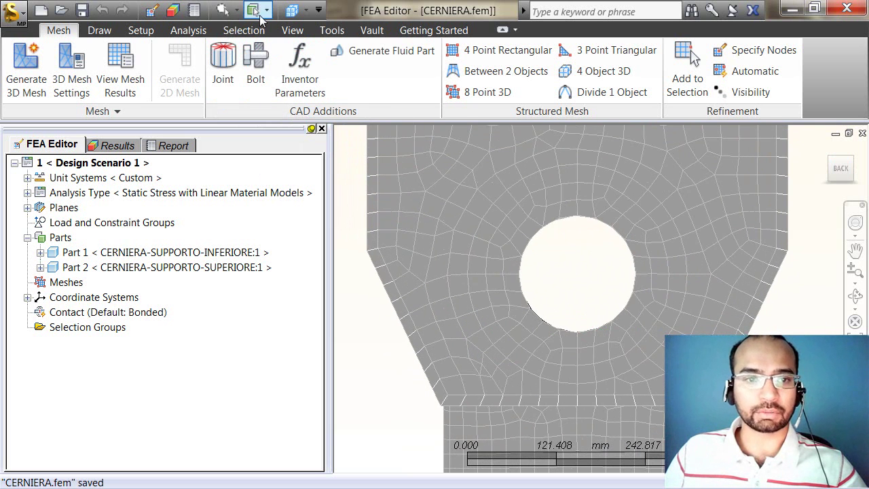
pyautogui.click(261, 16)
pyautogui.click(261, 16)
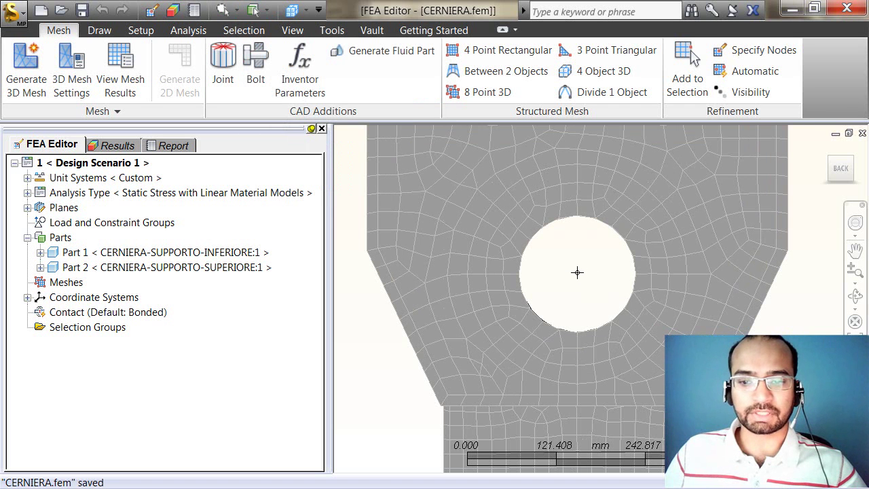
pyautogui.click(597, 326)
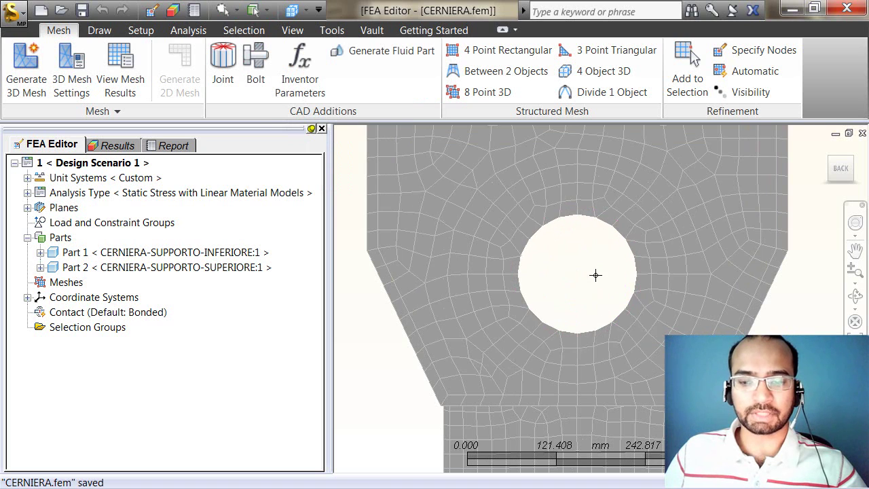
pyautogui.moveTo(595, 274)
pyautogui.mouseDown(button='middle')
pyautogui.moveTo(619, 292)
pyautogui.moveTo(581, 281)
pyautogui.moveTo(582, 270)
pyautogui.mouseUp(button='middle')
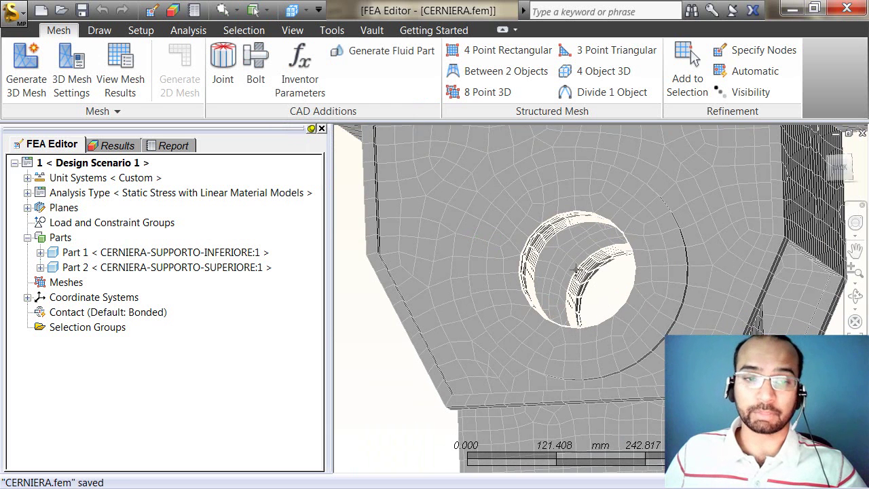
# - Create a pin joint with lines to axis endpoints on the selected hole surfaces, using automatic detection of the axis
pyautogui.click(223, 64)
pyautogui.moveTo(228, 35); pyautogui.dragTo(341, 88)
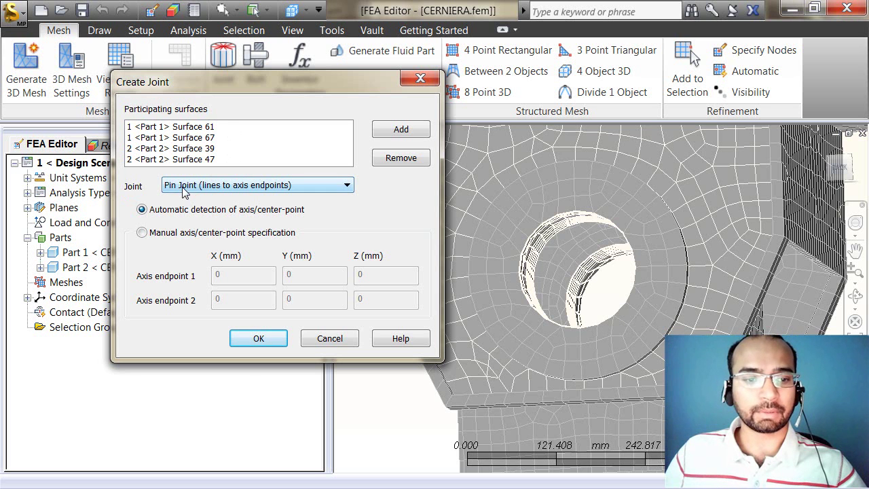
pyautogui.click(216, 187)
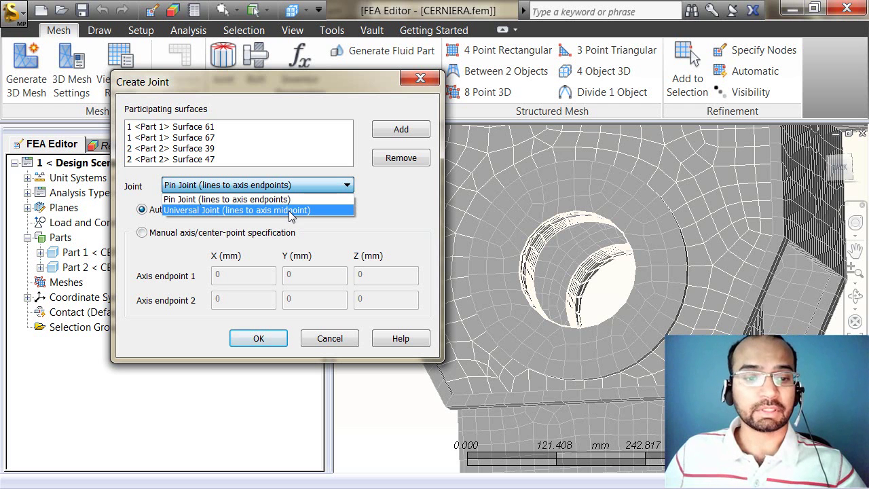
pyautogui.click(288, 203)
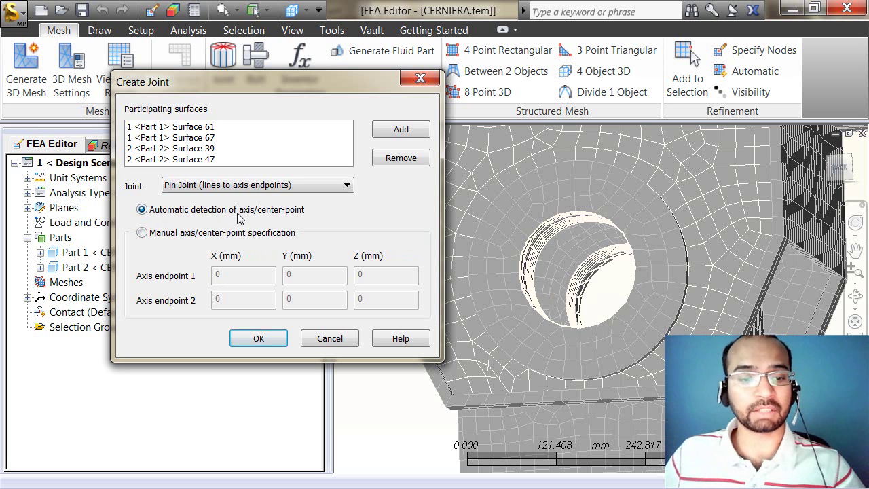
pyautogui.click(273, 344)
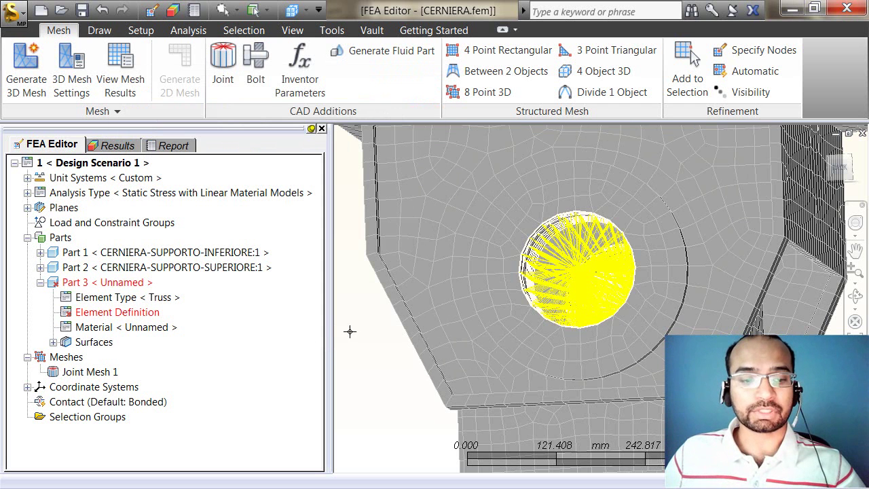
# - Accept the truss element definition of Part 3 with a cross-sectional area of 100000 mm²
pyautogui.moveTo(408, 328); pyautogui.dragTo(463, 326, button='middle')
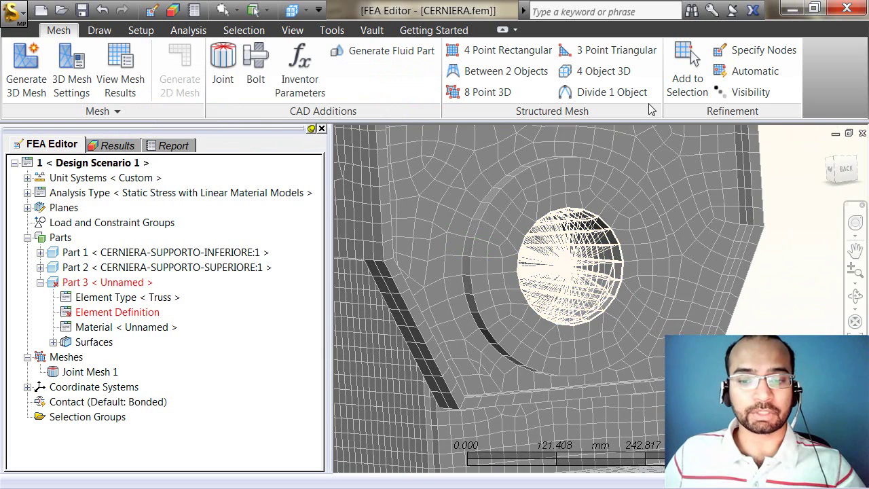
pyautogui.keyDown('shift'); pyautogui.moveTo(577, 254); pyautogui.dragTo(615, 251, button='middle'); pyautogui.keyUp('shift')
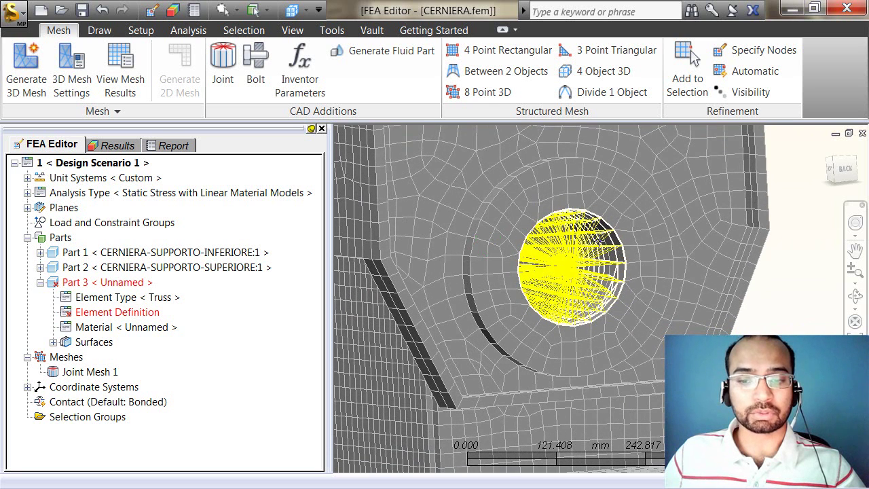
pyautogui.moveTo(569, 272)
pyautogui.keyDown('shift'); pyautogui.mouseDown(button='middle')
pyautogui.moveTo(590, 270)
pyautogui.moveTo(623, 377)
pyautogui.moveTo(547, 266)
pyautogui.moveTo(520, 267)
pyautogui.moveTo(572, 276)
pyautogui.mouseUp(button='middle'); pyautogui.keyUp('shift')
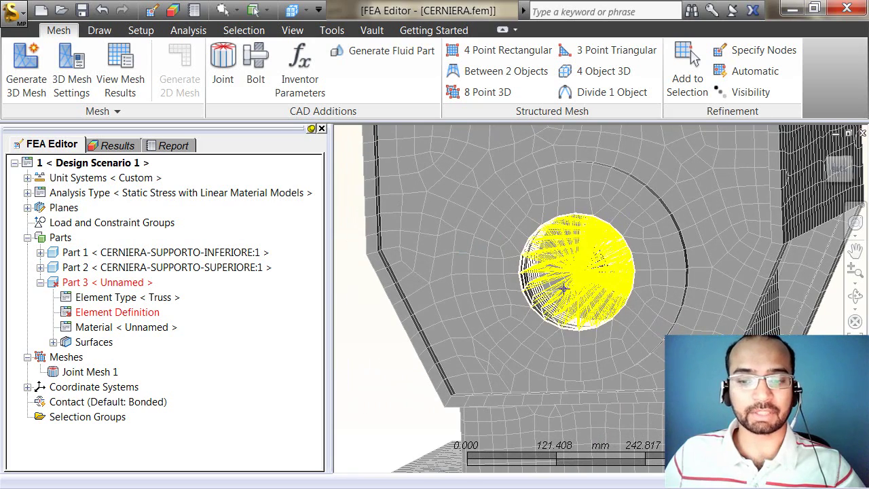
pyautogui.click(121, 311)
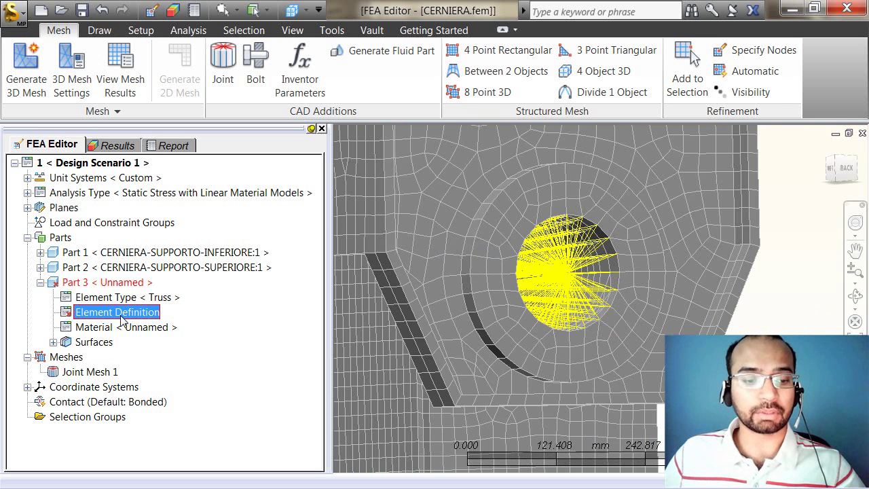
pyautogui.rightClick(121, 318)
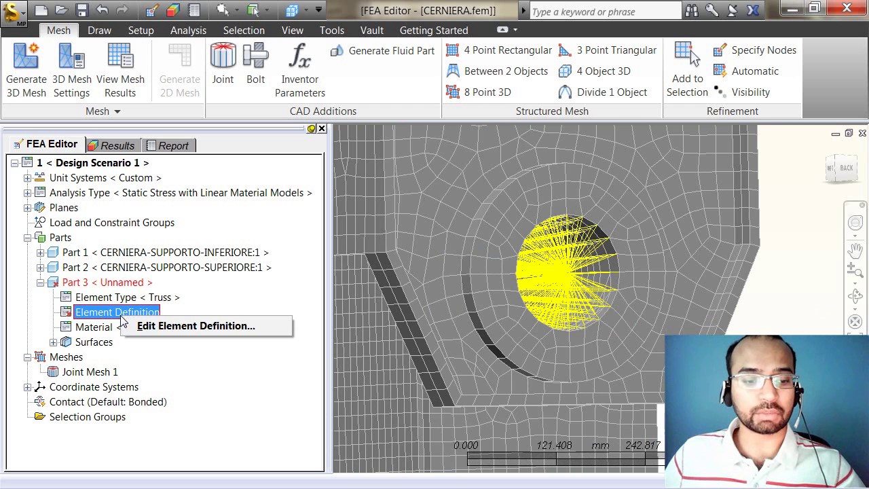
pyautogui.click(175, 327)
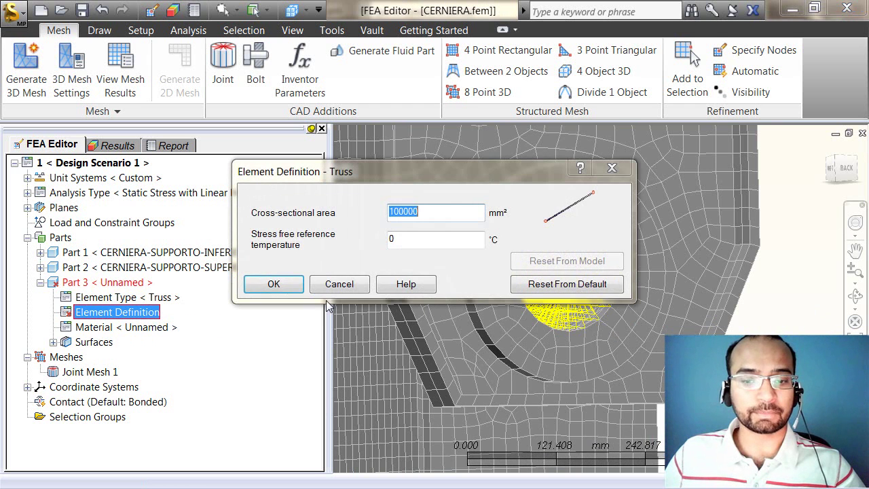
pyautogui.moveTo(426, 217); pyautogui.dragTo(397, 215)
pyautogui.click(426, 215)
pyautogui.click(400, 215)
pyautogui.doubleClick(418, 213)
pyautogui.click(414, 216)
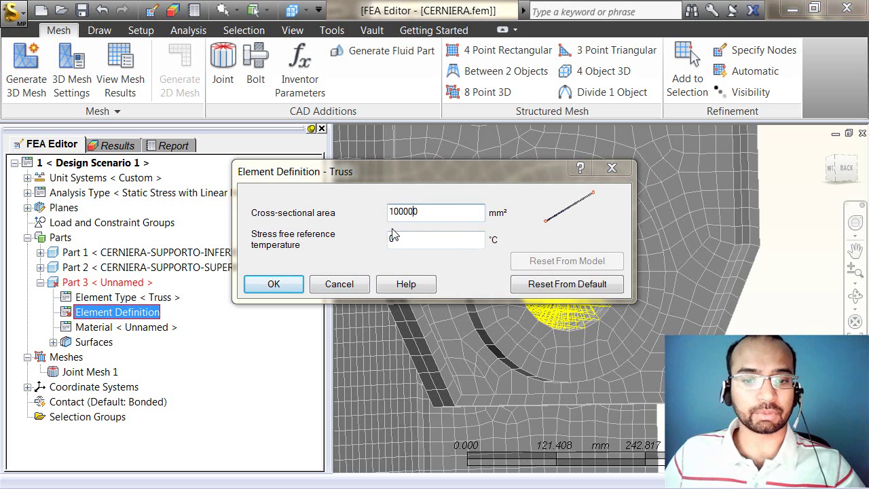
pyautogui.click(273, 285)
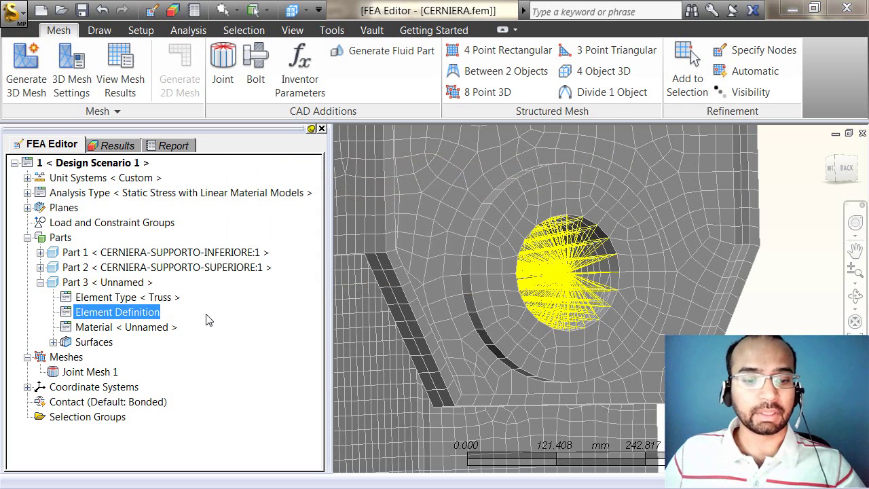
# - Restore point or rectangle selection and apply a fixed surface general constraint to the underside of the lower support's base plate
pyautogui.click(847, 168)
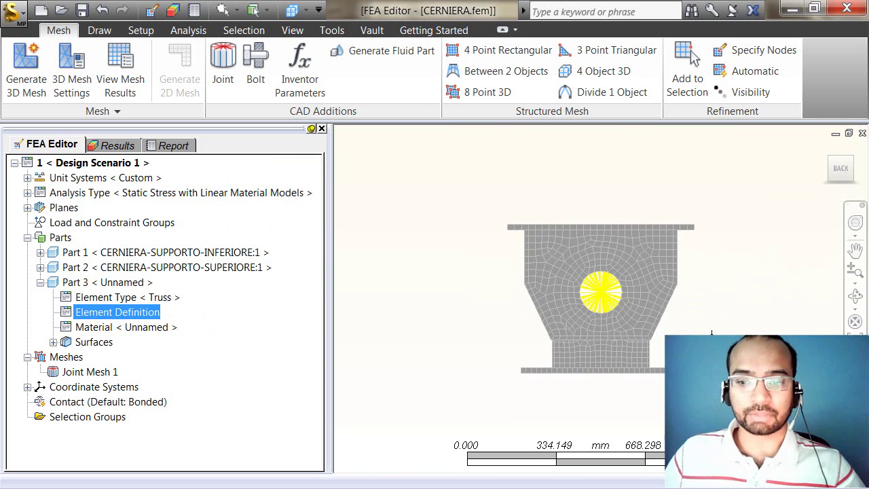
pyautogui.moveTo(713, 334); pyautogui.dragTo(763, 274, button='middle')
pyautogui.moveTo(649, 328)
pyautogui.mouseDown()
pyautogui.moveTo(777, 217)
pyautogui.moveTo(650, 327)
pyautogui.mouseUp()
pyautogui.click(224, 11)
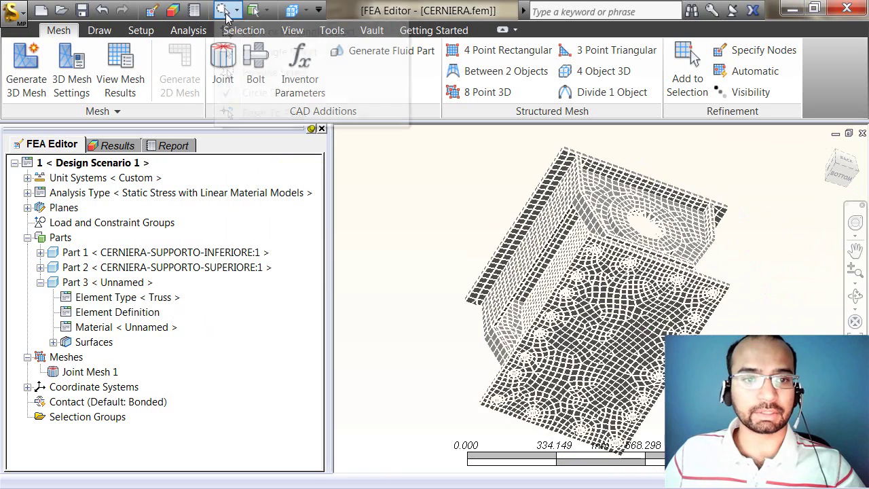
pyautogui.click(225, 32)
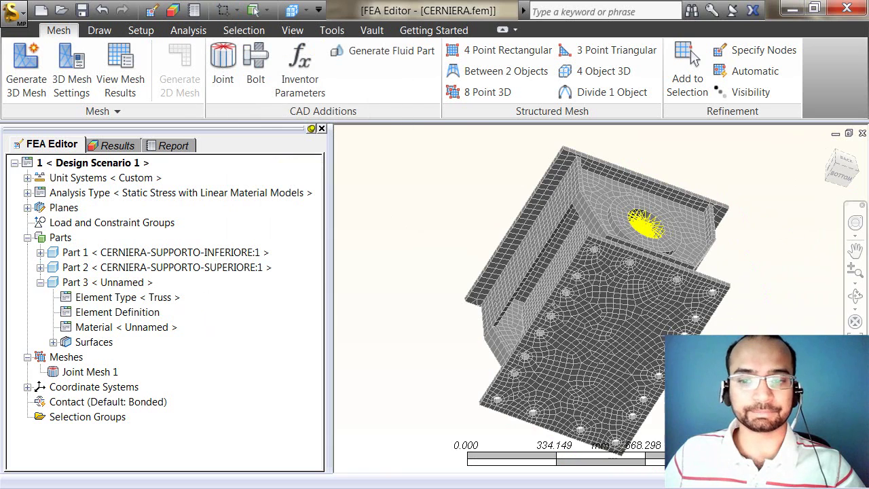
pyautogui.rightClick(766, 177)
pyautogui.moveTo(738, 261)
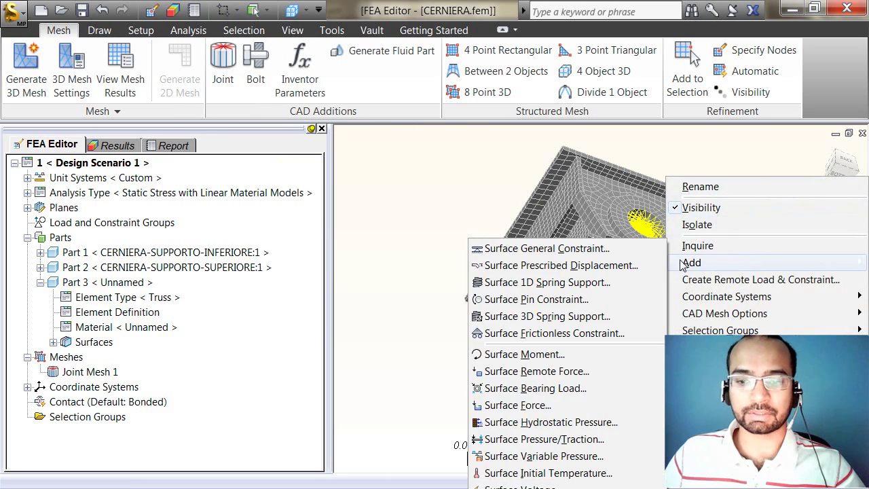
pyautogui.click(613, 253)
pyautogui.click(152, 70)
pyautogui.click(157, 248)
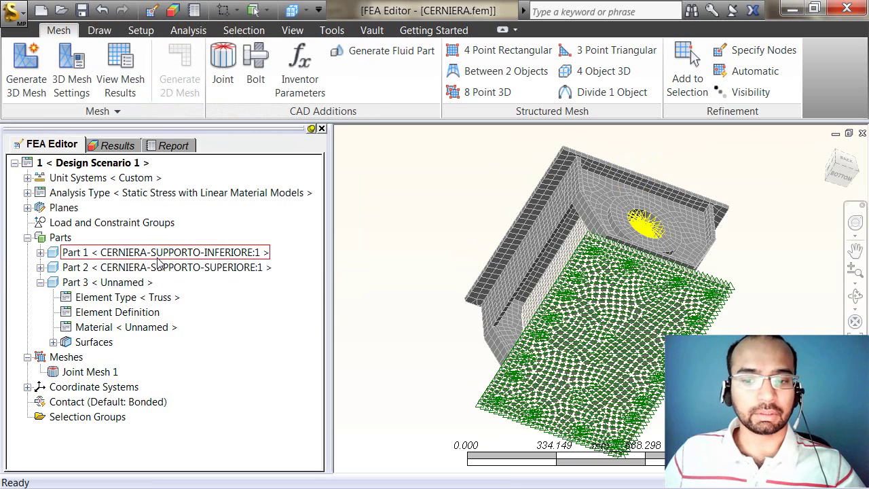
# - Add a surface force to the top face of the upper support's plate with custom direction X 1, Y 0, Z 1, and enter its magnitude
pyautogui.moveTo(607, 249); pyautogui.dragTo(583, 247, button='middle')
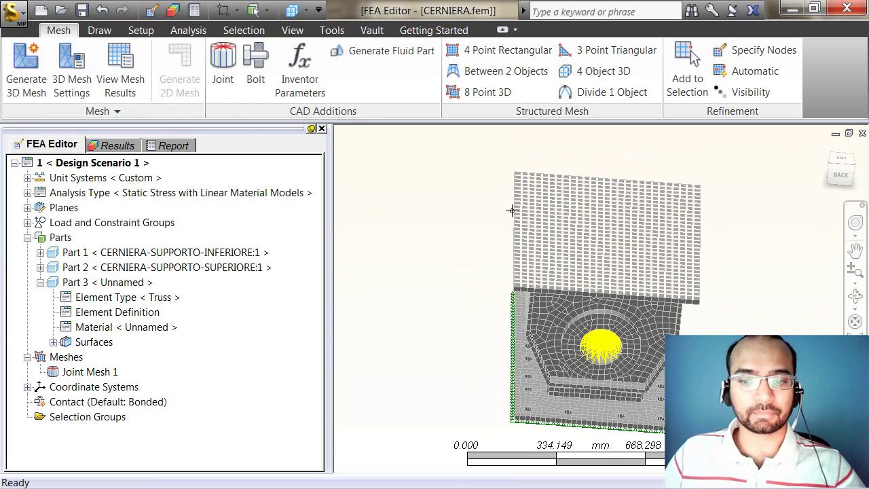
pyautogui.rightClick(444, 181)
pyautogui.moveTo(465, 263)
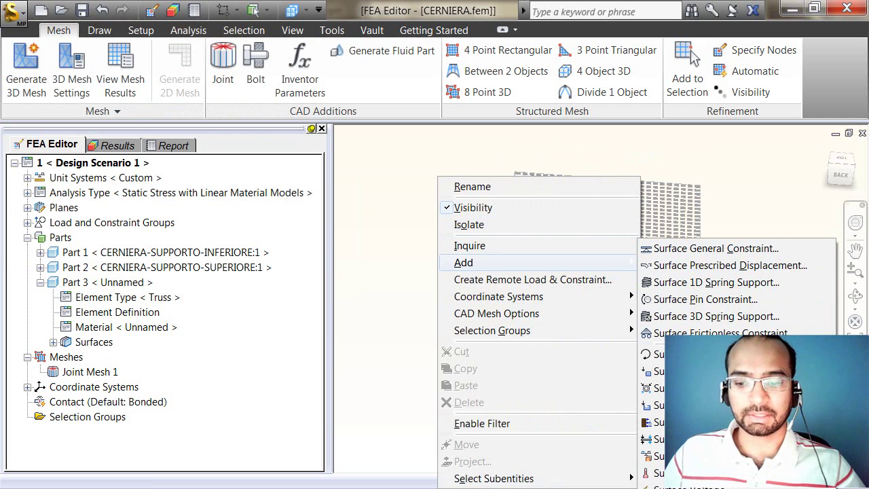
pyautogui.click(656, 405)
pyautogui.moveTo(434, 112); pyautogui.dragTo(405, 57)
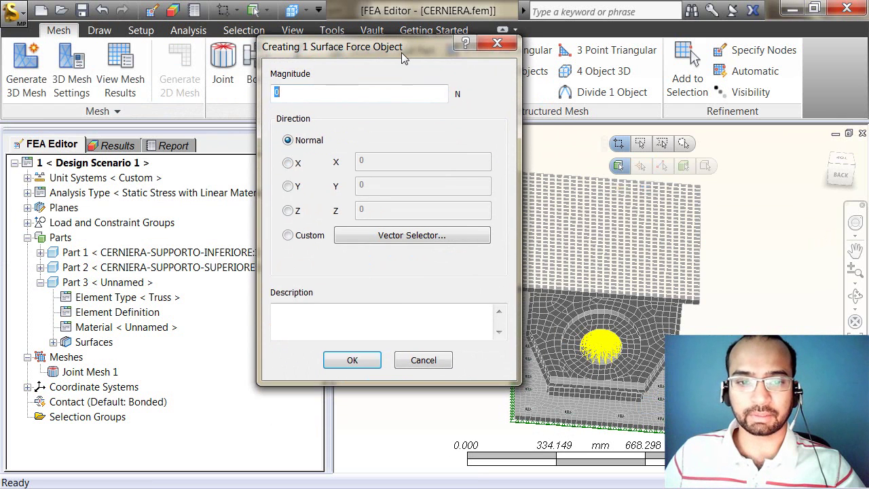
pyautogui.click(288, 236)
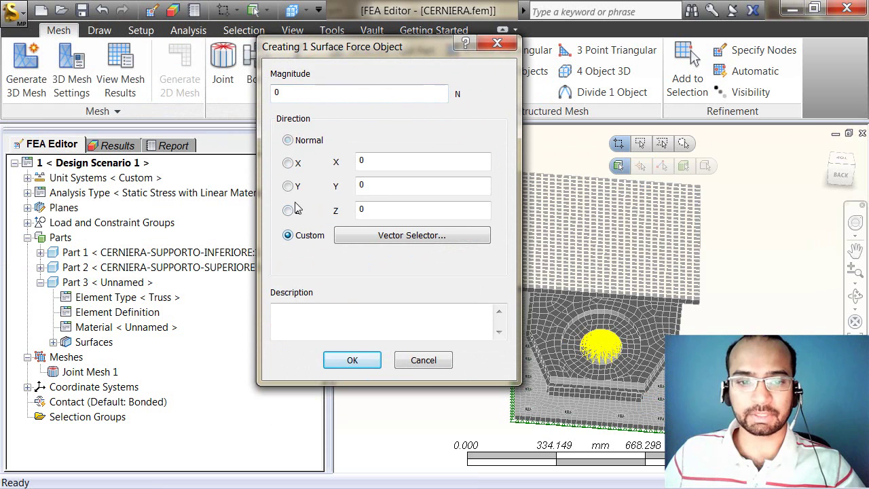
pyautogui.click(387, 166)
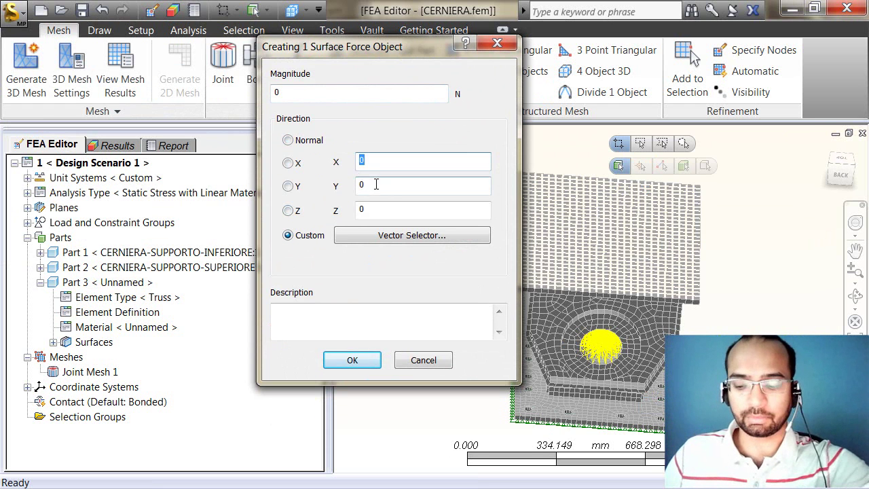
pyautogui.write('1')
pyautogui.click(355, 204)
pyautogui.click(304, 93)
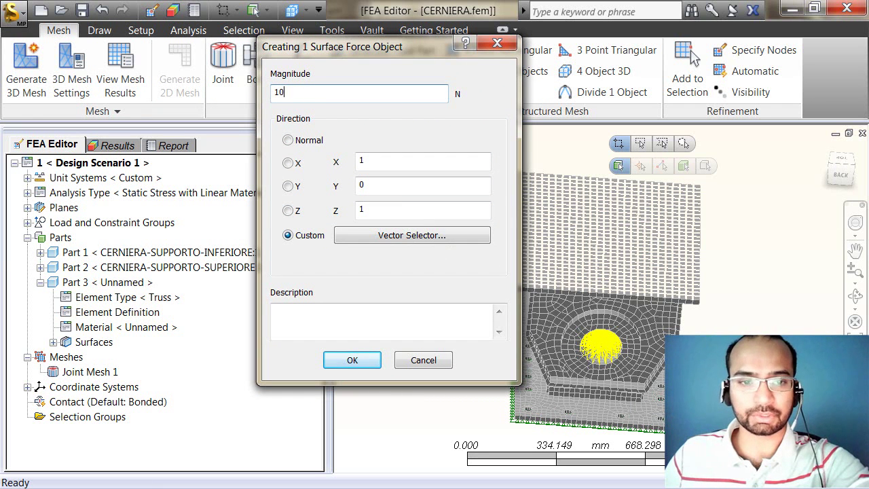
pyautogui.click(352, 361)
# - Change the default contact between the parts to Free/No Contact
pyautogui.moveTo(426, 307); pyautogui.dragTo(438, 282, button='middle')
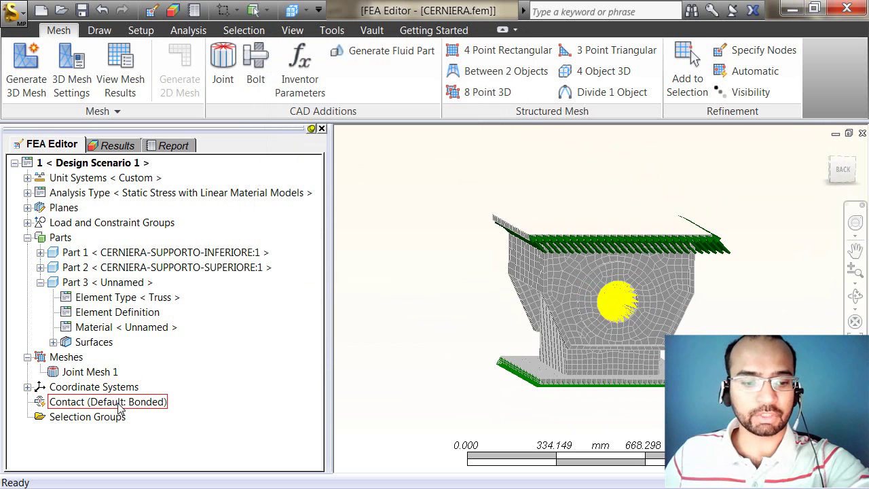
pyautogui.rightClick(120, 406)
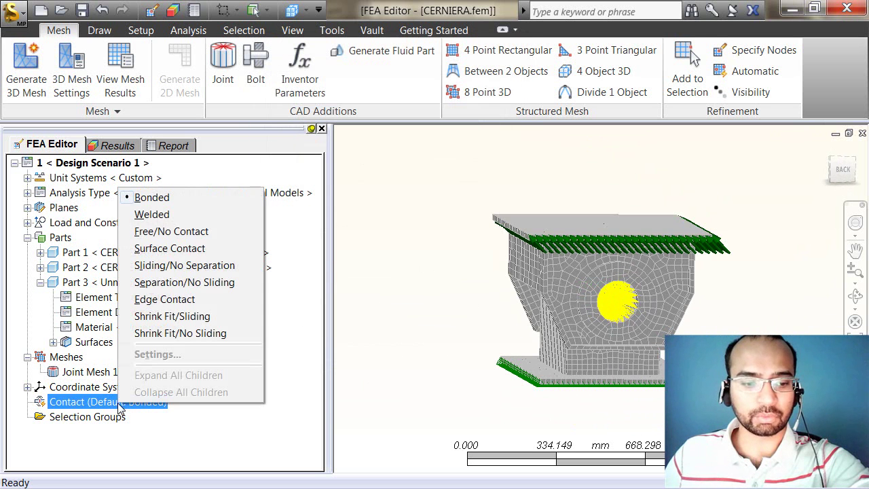
pyautogui.click(218, 233)
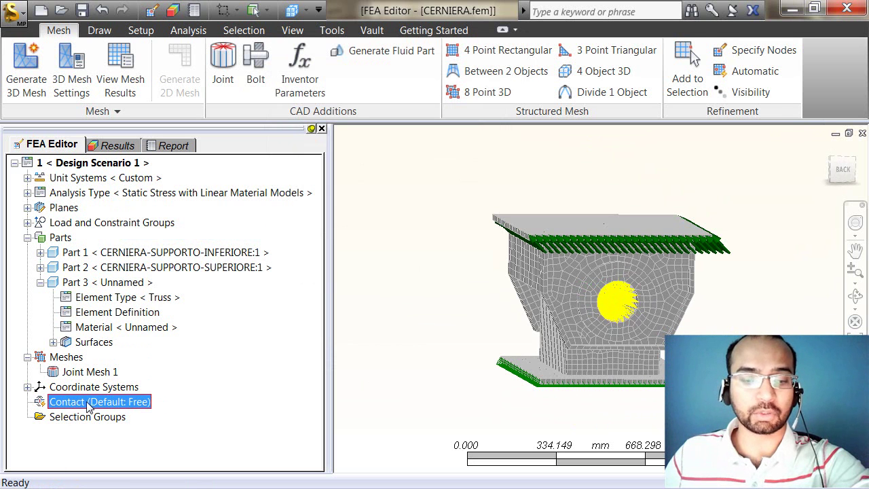
# - Run the static stress simulation of the hinge assembly
pyautogui.moveTo(509, 309); pyautogui.dragTo(549, 331, button='middle')
pyautogui.moveTo(595, 358)
pyautogui.mouseDown(button='middle')
pyautogui.moveTo(566, 284)
pyautogui.moveTo(655, 341)
pyautogui.moveTo(660, 370)
pyautogui.moveTo(657, 344)
pyautogui.moveTo(615, 343)
pyautogui.moveTo(788, 262)
pyautogui.moveTo(713, 319)
pyautogui.moveTo(661, 324)
pyautogui.moveTo(673, 348)
pyautogui.mouseUp(button='middle')
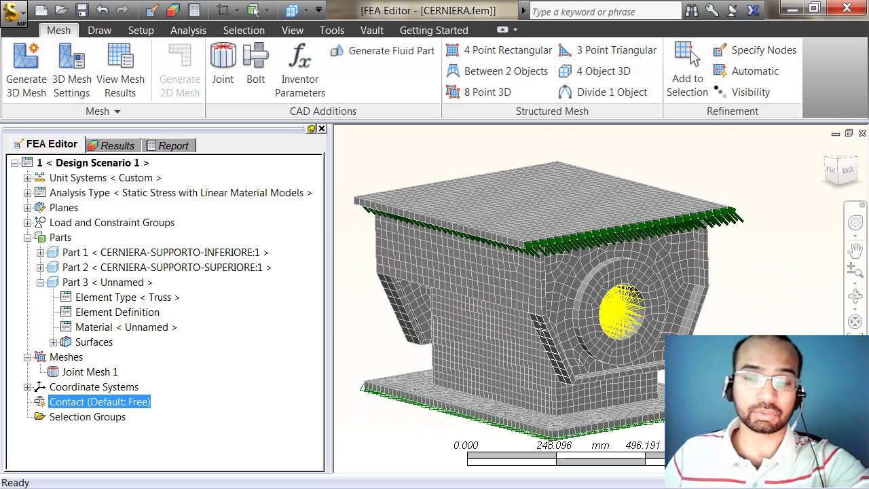
pyautogui.scroll(1, 541, 319)
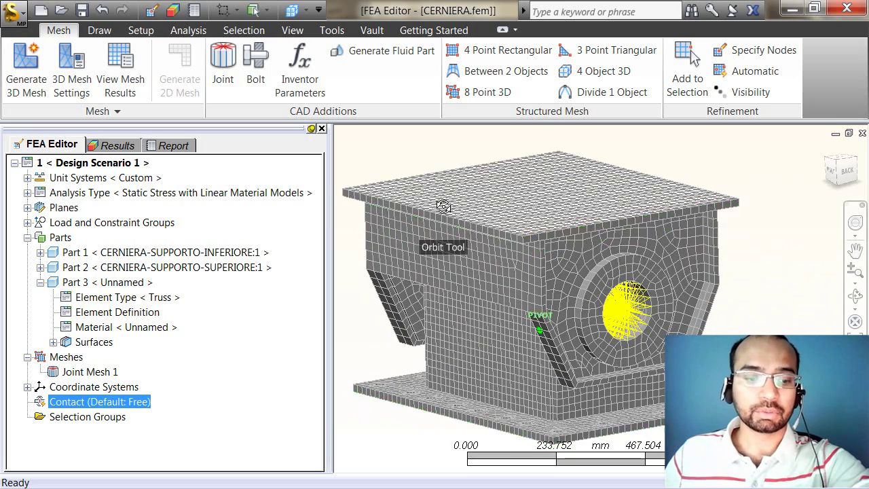
pyautogui.moveTo(450, 197); pyautogui.dragTo(445, 205, button='middle')
pyautogui.click(188, 30)
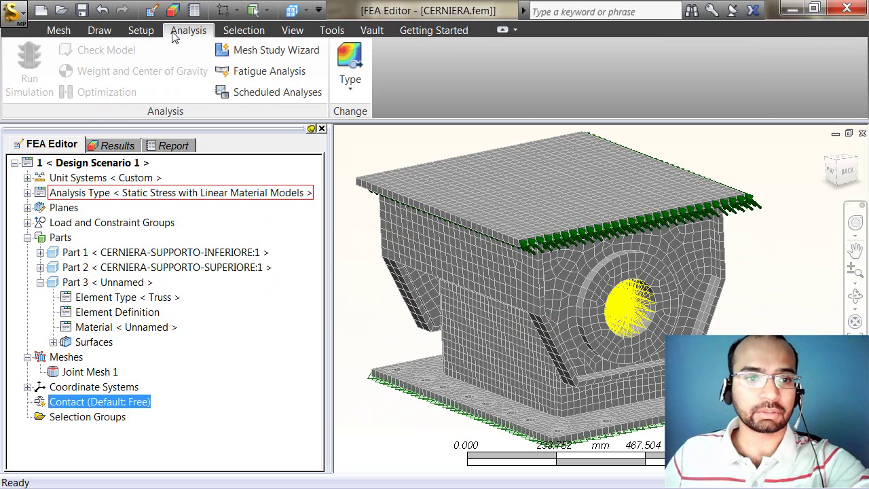
pyautogui.click(29, 68)
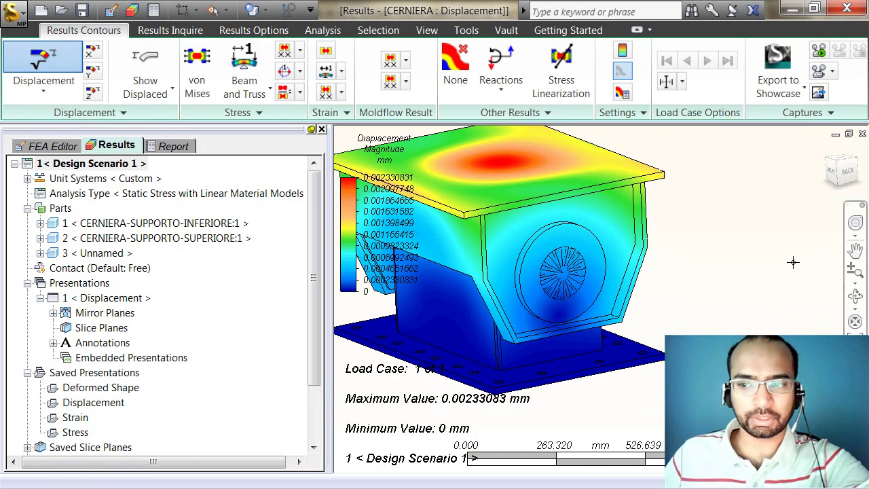
# - Show the displaced model in the displacement results, scaled as a percentage of model size with a scale factor of 10
pyautogui.click(842, 180)
pyautogui.scroll(5, 555, 362)
pyautogui.moveTo(594, 315)
pyautogui.mouseDown(button='middle')
pyautogui.moveTo(630, 314)
pyautogui.moveTo(655, 329)
pyautogui.mouseUp(button='middle')
pyautogui.scroll(-1, 605, 370)
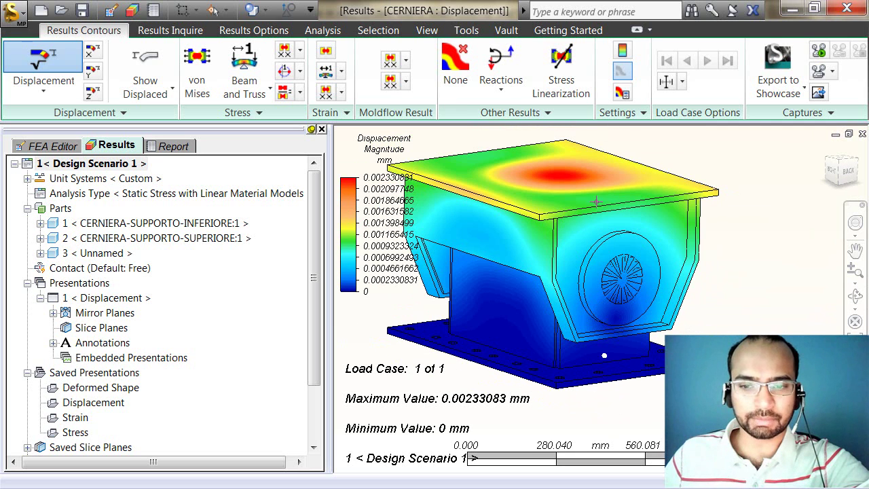
pyautogui.click(149, 95)
pyautogui.click(122, 149)
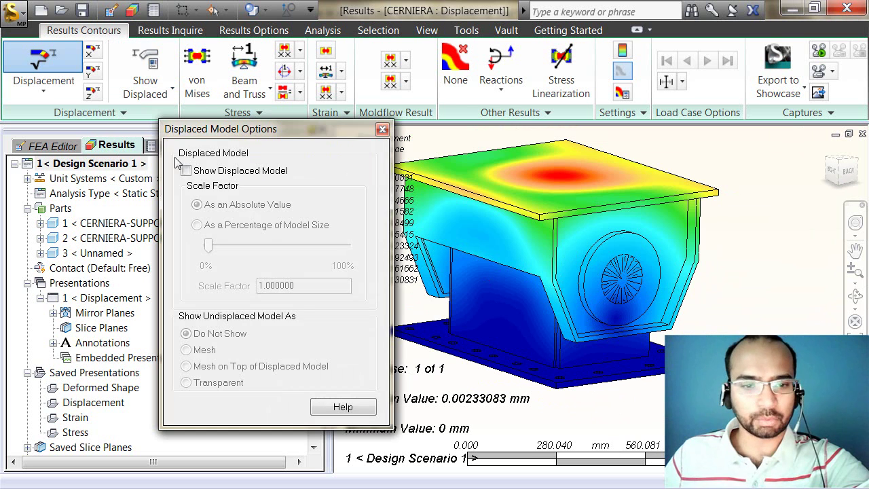
pyautogui.click(211, 172)
pyautogui.click(197, 225)
pyautogui.moveTo(208, 246)
pyautogui.mouseDown()
pyautogui.moveTo(243, 247)
pyautogui.moveTo(204, 247)
pyautogui.moveTo(222, 247)
pyautogui.mouseUp()
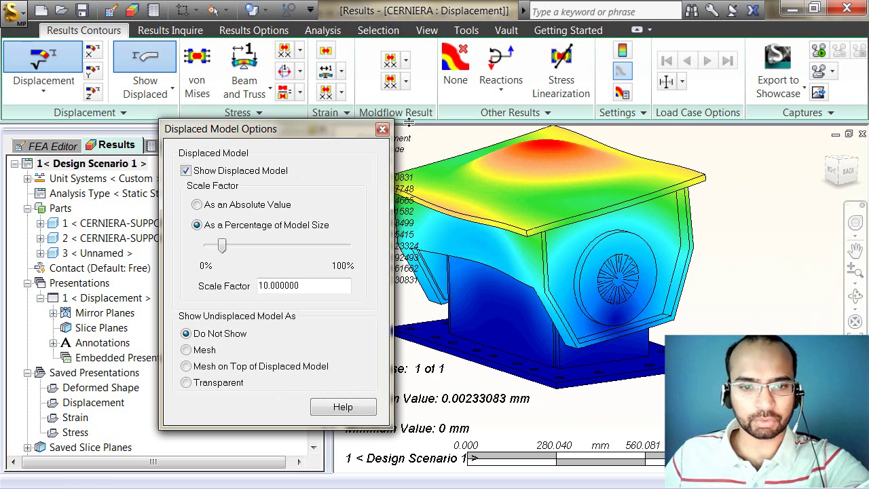
pyautogui.click(383, 129)
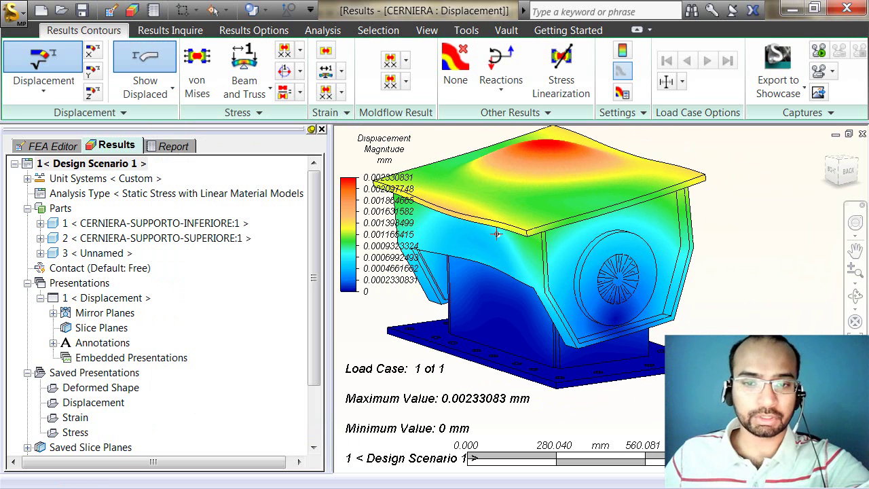